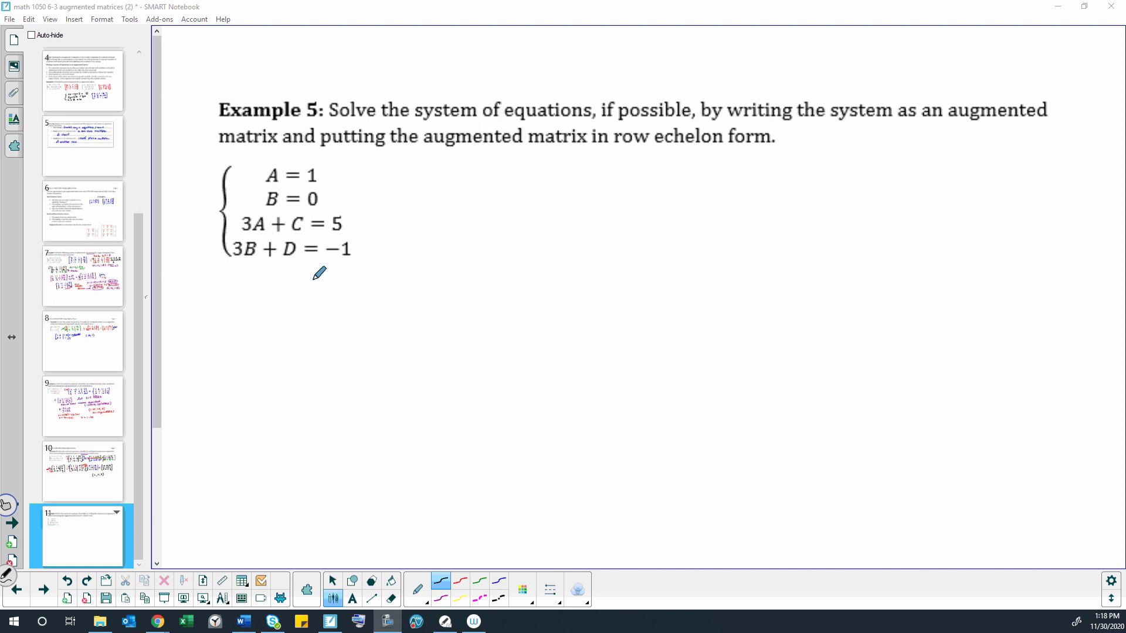
- Draw a square left bracket beside the equations with the pen, erasing a first bad attempt
click(440, 599)
click(440, 599)
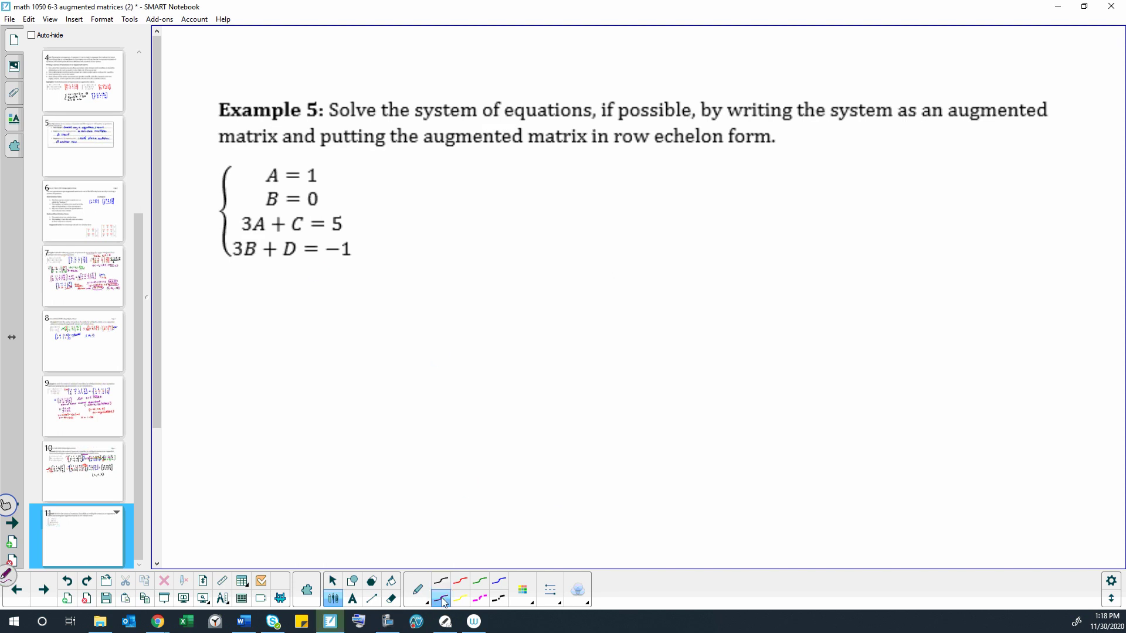
mouse_move(506, 168)
mouse_down()
mouse_move(494, 194)
mouse_move(505, 250)
mouse_up()
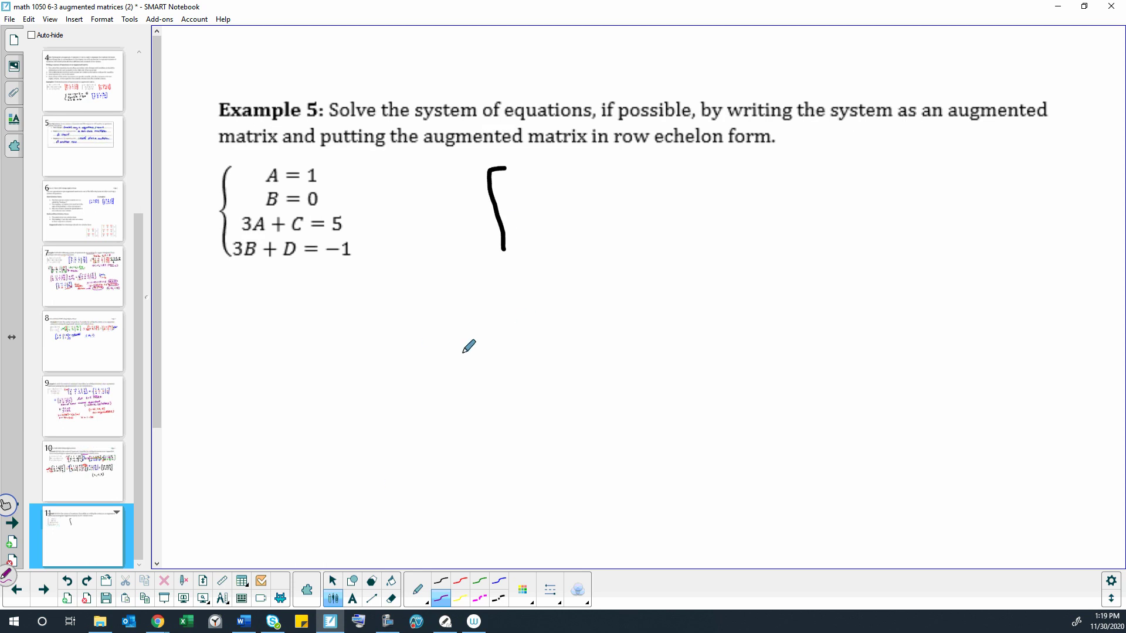
click(392, 598)
drag(499, 259, 493, 167)
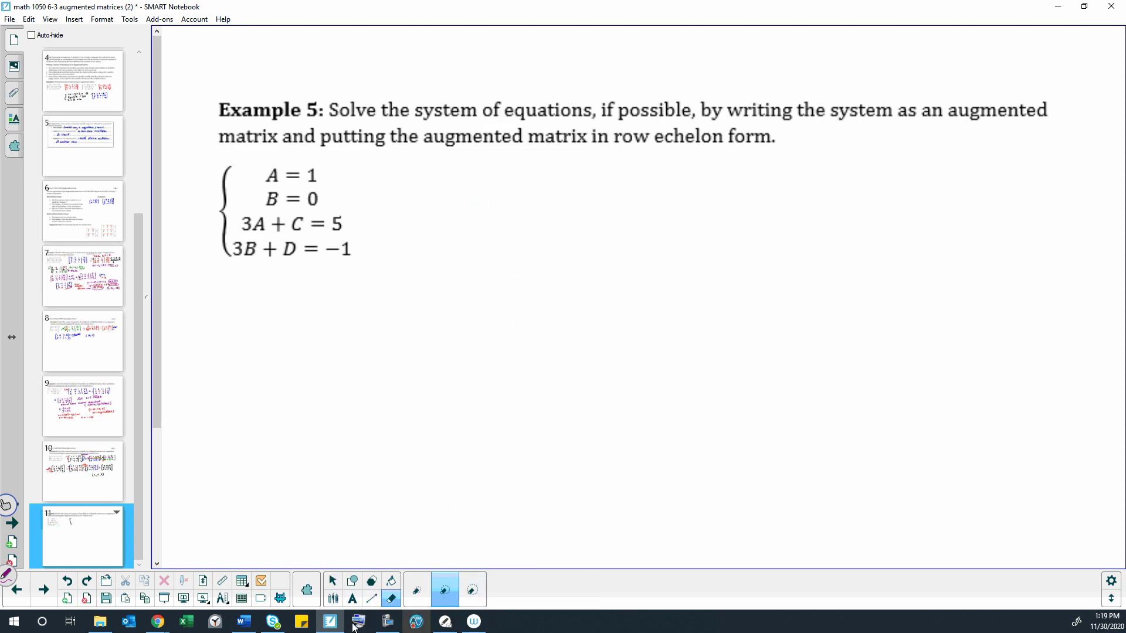
click(333, 598)
mouse_move(458, 170)
mouse_down()
mouse_move(443, 197)
mouse_move(443, 253)
mouse_move(458, 257)
mouse_up()
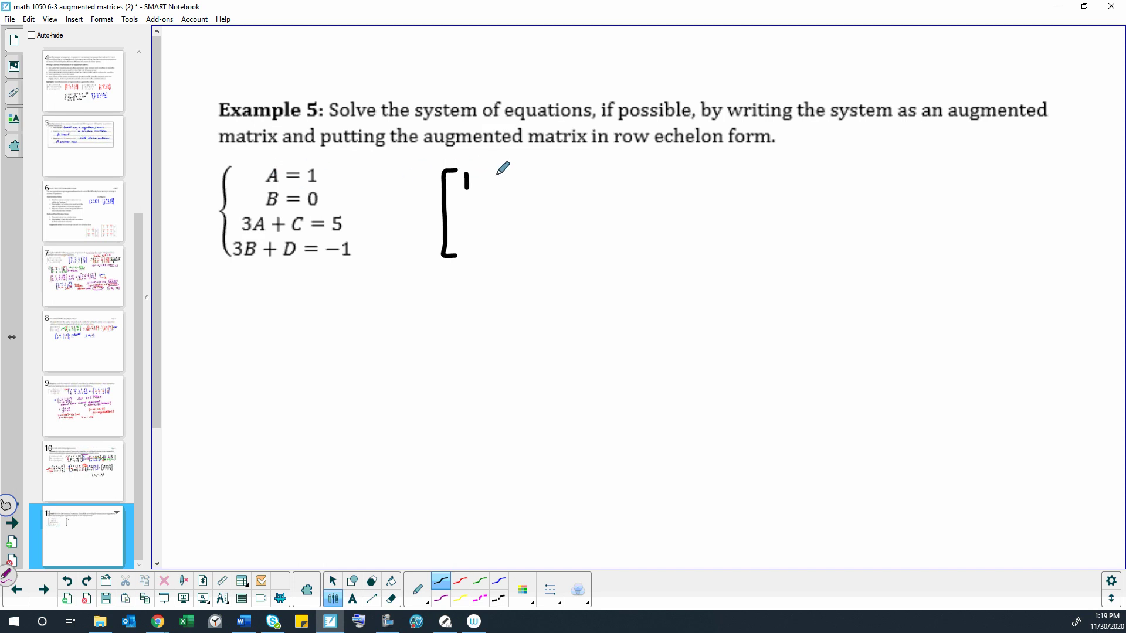
- Handwrite rows 1 0 0 0|1, 0 1 0 0|0, 3 0 1 0|5, 0 3 0 1|-1 with divider and closing bracket
mouse_move(500, 173)
mouse_down()
mouse_move(620, 175)
mouse_move(600, 176)
mouse_move(599, 245)
mouse_up()
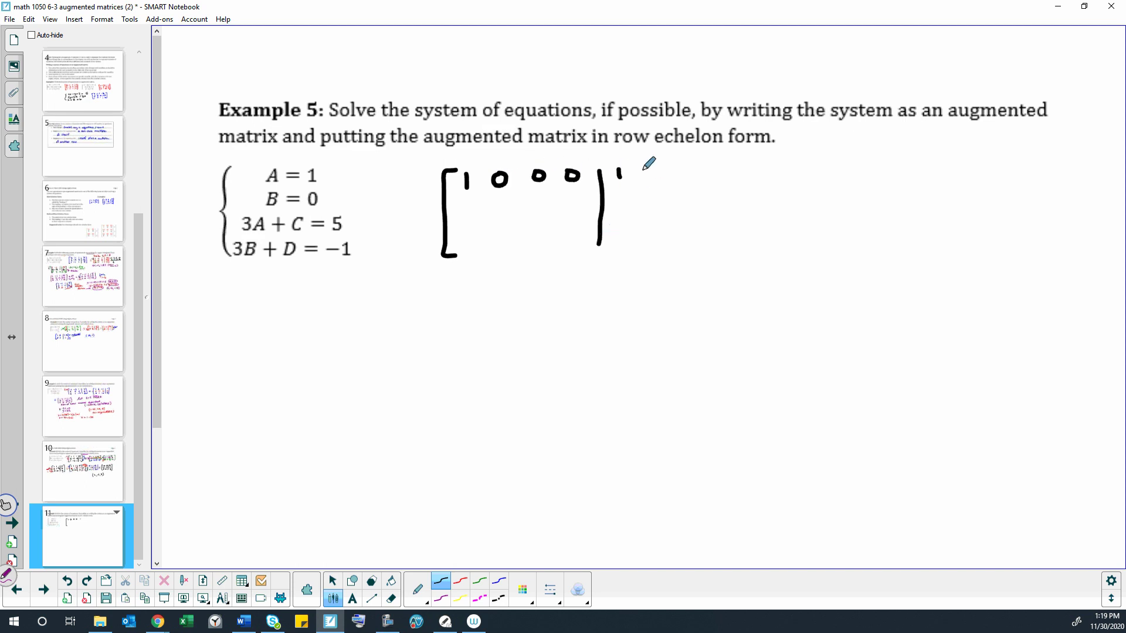
mouse_move(638, 169)
mouse_down()
mouse_move(647, 232)
mouse_move(635, 248)
mouse_up()
drag(463, 203, 631, 194)
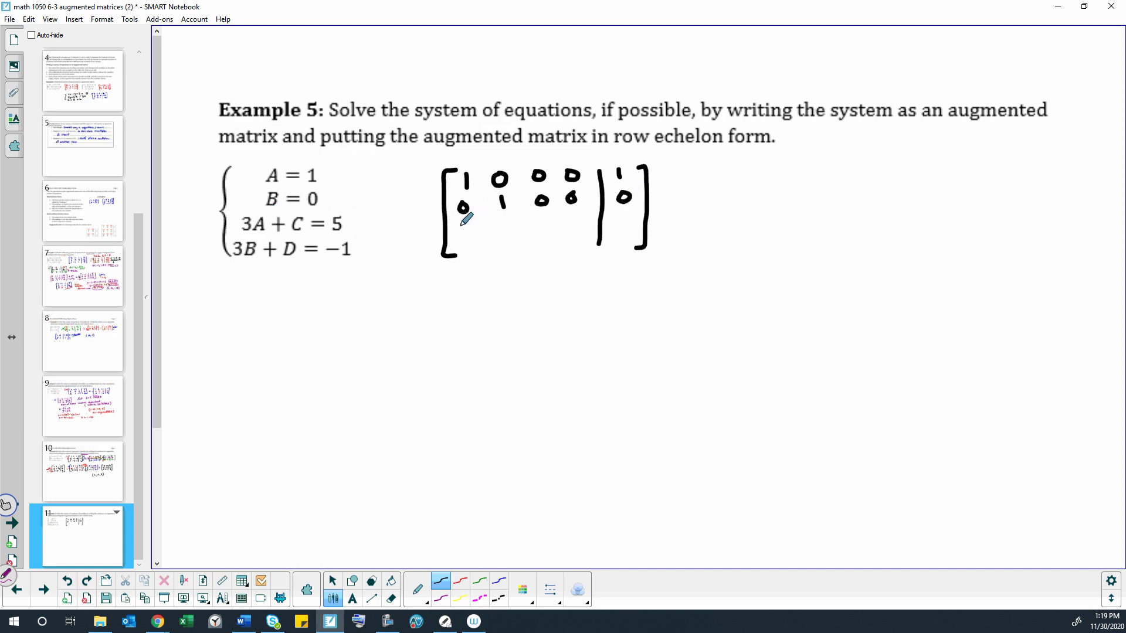
mouse_move(461, 224)
mouse_down()
mouse_move(462, 238)
mouse_move(573, 215)
mouse_move(626, 222)
mouse_move(620, 229)
mouse_up()
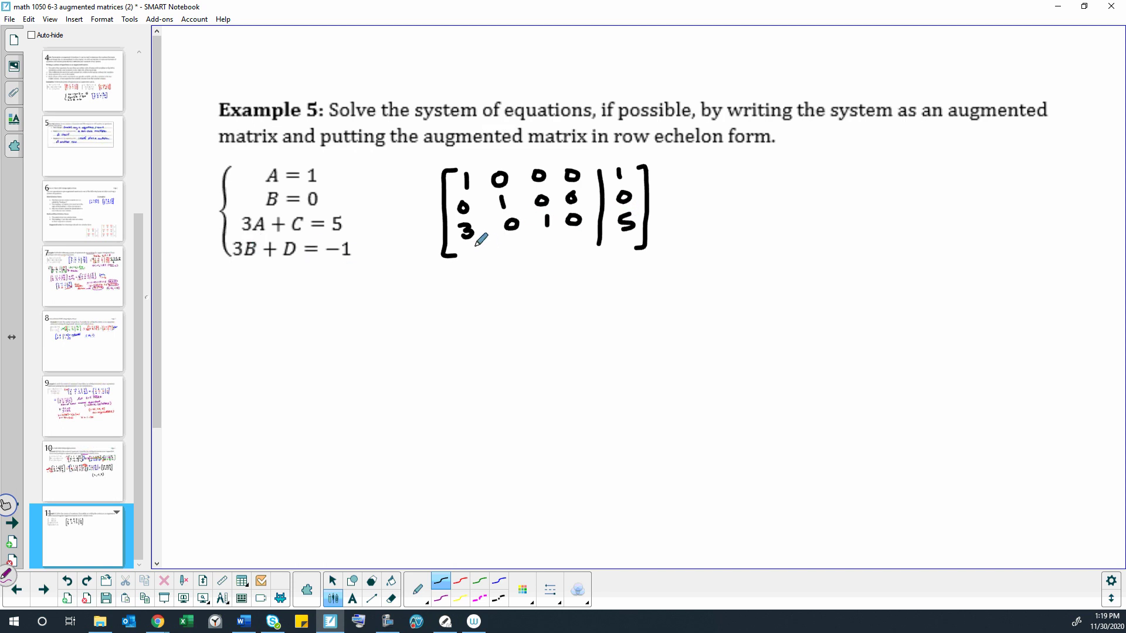
mouse_move(474, 244)
mouse_down()
mouse_move(467, 251)
mouse_move(520, 248)
mouse_move(511, 254)
mouse_move(556, 237)
mouse_move(625, 249)
mouse_up()
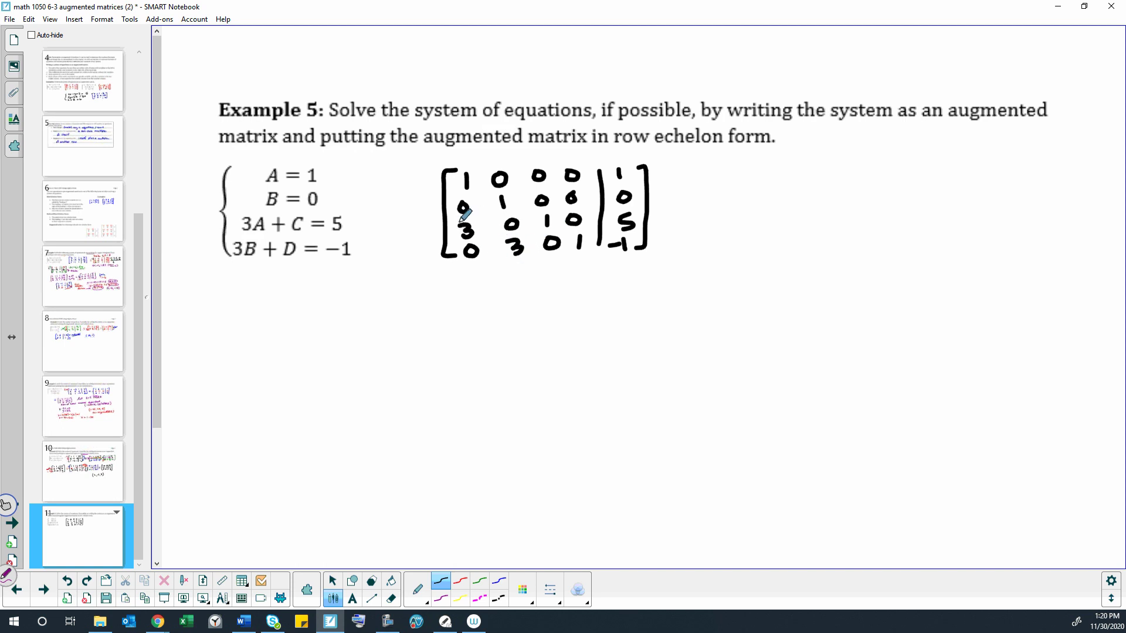
- In red, annotate -3 beside row one with an arrow to row three
click(461, 581)
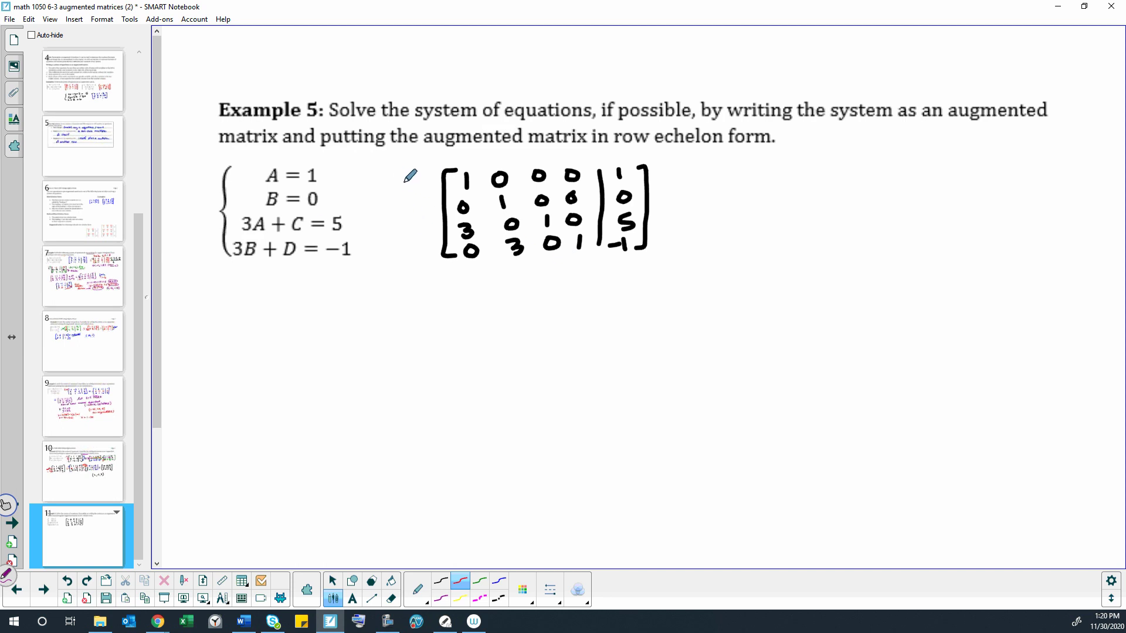
drag(398, 189, 423, 189)
drag(416, 230, 429, 233)
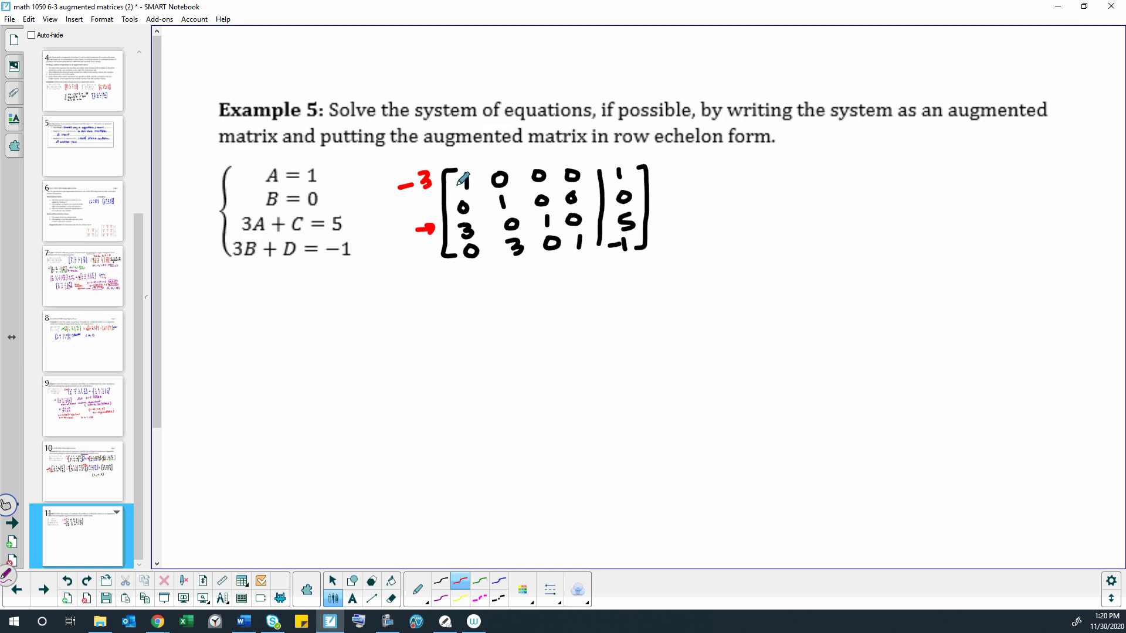
- Write the new red row 0 0 1 0 | 2, with a divider bar and enclosing brackets
mouse_move(715, 216)
mouse_down()
mouse_move(728, 215)
mouse_move(719, 214)
mouse_up()
mouse_move(766, 215)
mouse_down()
mouse_move(758, 222)
mouse_move(765, 216)
mouse_up()
drag(796, 214, 797, 224)
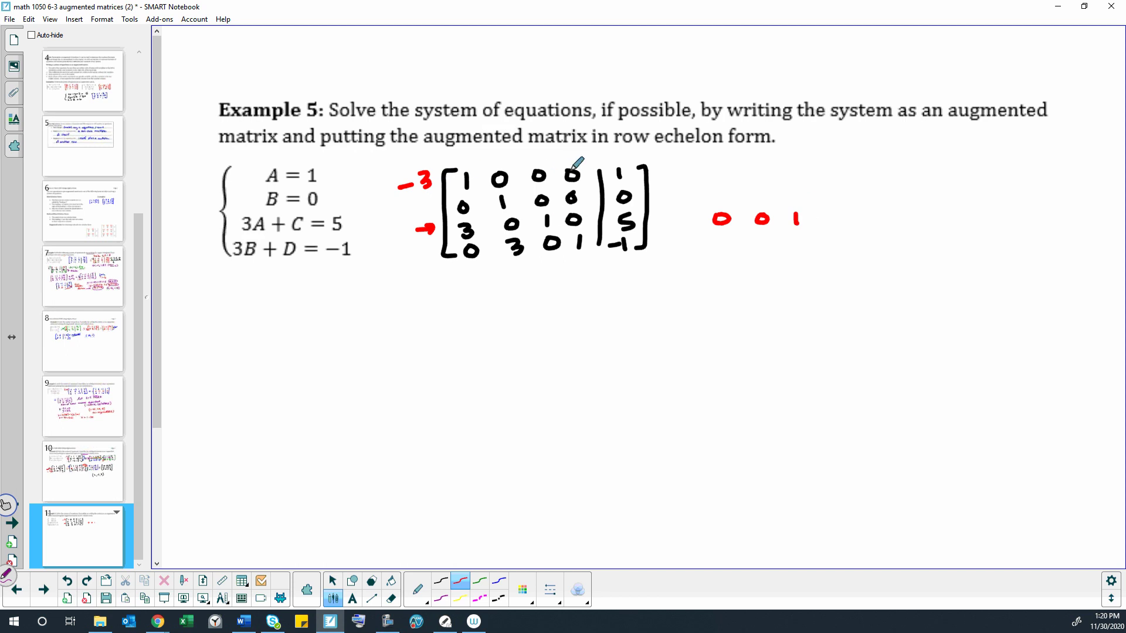
drag(834, 210, 832, 211)
drag(872, 213, 889, 223)
drag(852, 182, 851, 254)
mouse_move(710, 169)
mouse_down()
mouse_move(687, 226)
mouse_move(692, 254)
mouse_up()
mouse_move(902, 168)
mouse_down()
mouse_move(918, 223)
mouse_move(919, 246)
mouse_move(908, 253)
mouse_up()
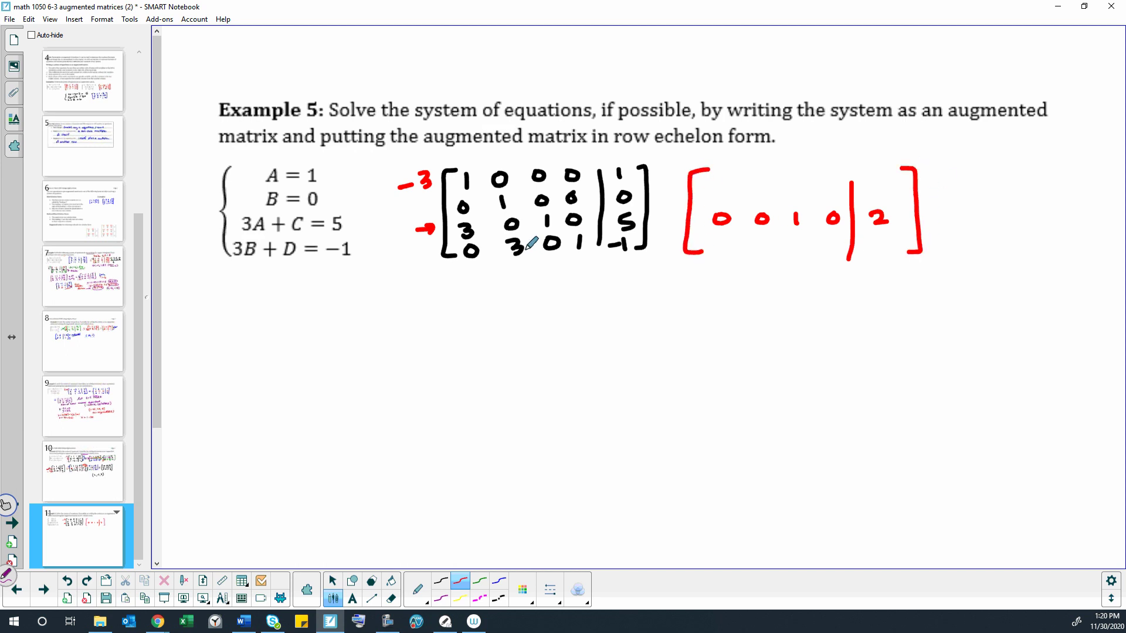
- In blue, annotate -3 beside row two with an arrow to row four
click(499, 581)
mouse_move(407, 210)
mouse_down()
mouse_move(435, 205)
mouse_move(427, 212)
mouse_up()
drag(415, 256, 434, 259)
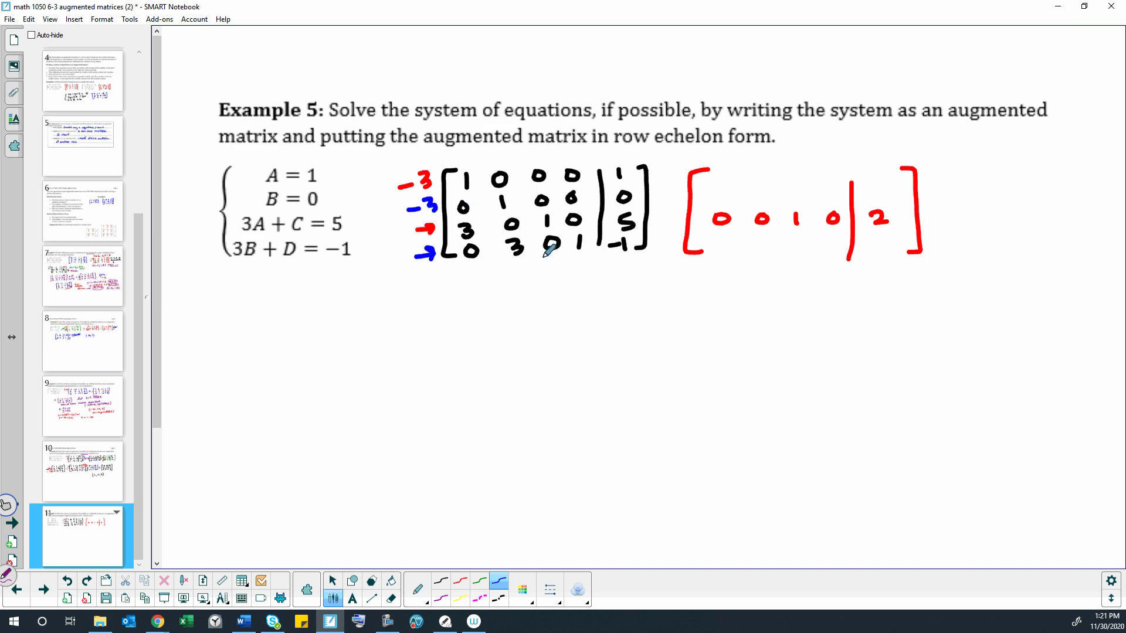
- Write the blue fourth row 0 0 0 1 | -1 in the new matrix
drag(727, 237, 728, 237)
drag(758, 240, 768, 238)
mouse_move(802, 237)
mouse_down()
mouse_move(793, 243)
mouse_move(804, 238)
mouse_up()
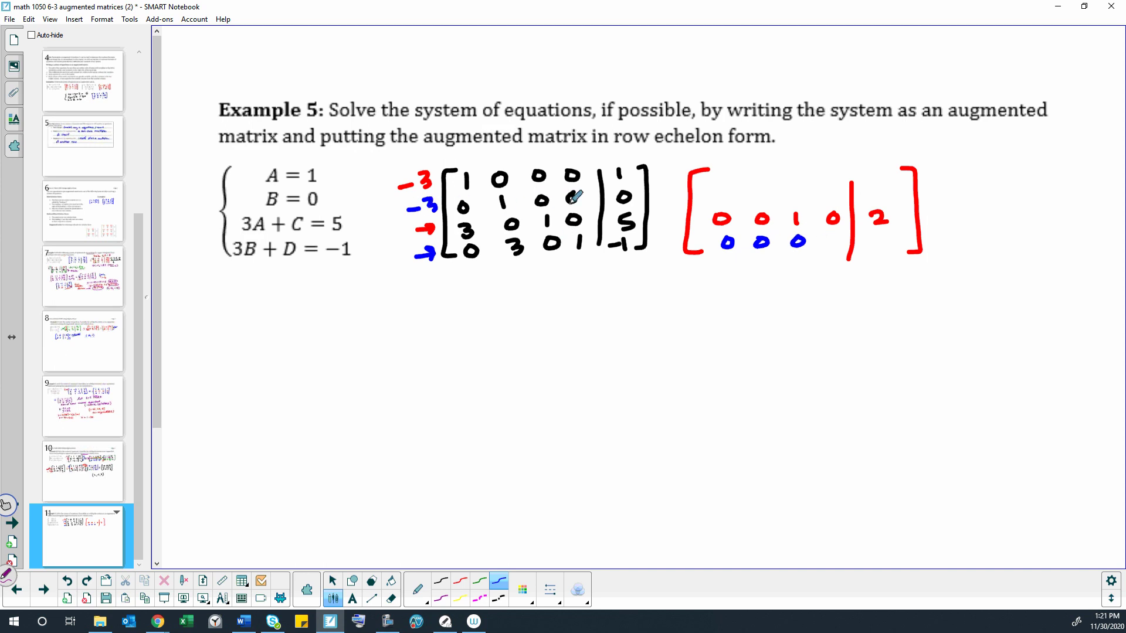
drag(824, 240, 825, 250)
drag(881, 242, 882, 241)
drag(885, 237, 887, 248)
- In black, copy rows 1 0 0 0|1 and 0 1 0 0|0 into the new matrix, undoing a stray 0
click(441, 582)
mouse_move(723, 175)
mouse_down()
mouse_move(716, 183)
mouse_move(724, 176)
mouse_up()
click(66, 581)
mouse_move(720, 170)
mouse_down()
mouse_move(719, 184)
mouse_move(784, 172)
mouse_up()
mouse_move(816, 173)
mouse_down()
mouse_move(808, 177)
mouse_move(880, 182)
mouse_up()
drag(726, 193, 828, 195)
mouse_move(897, 188)
mouse_down()
mouse_move(885, 196)
mouse_move(896, 189)
mouse_up()
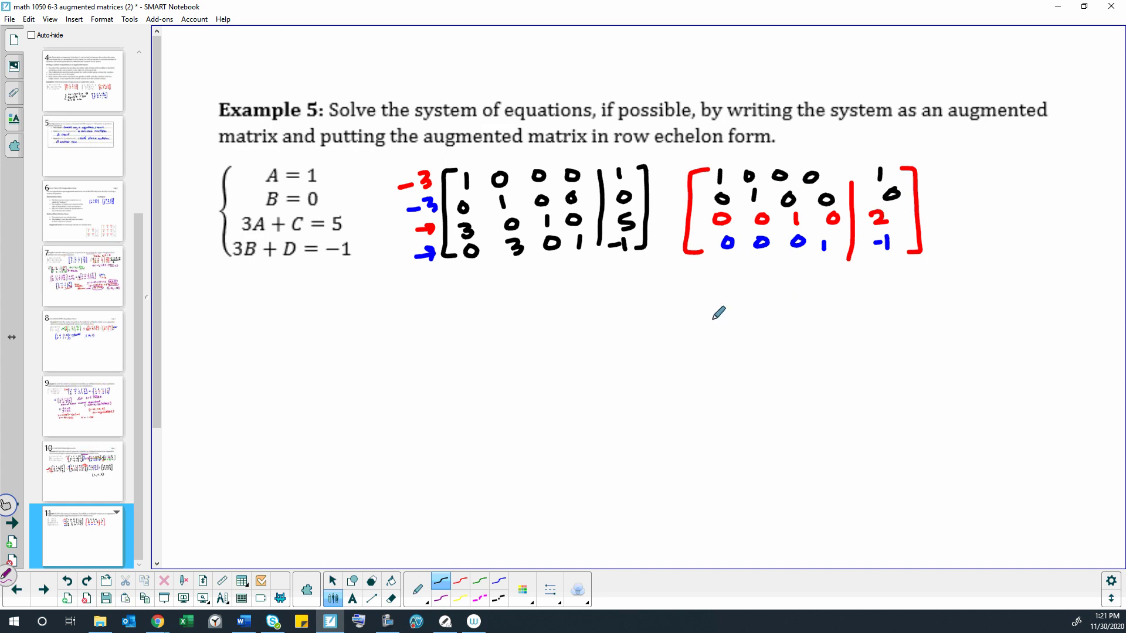
- Handwrite A=1, B=0, C=2, D=-1 in black below the red matrix
mouse_move(751, 305)
mouse_down()
mouse_move(769, 281)
mouse_move(800, 302)
mouse_move(777, 343)
mouse_move(782, 328)
mouse_move(812, 332)
mouse_up()
mouse_move(824, 319)
mouse_down()
mouse_move(839, 316)
mouse_move(821, 320)
mouse_move(809, 367)
mouse_move(829, 359)
mouse_up()
mouse_move(839, 348)
mouse_down()
mouse_move(855, 347)
mouse_move(846, 364)
mouse_move(860, 363)
mouse_up()
mouse_move(820, 381)
mouse_down()
mouse_move(823, 399)
mouse_move(860, 382)
mouse_move(900, 390)
mouse_up()
click(872, 384)
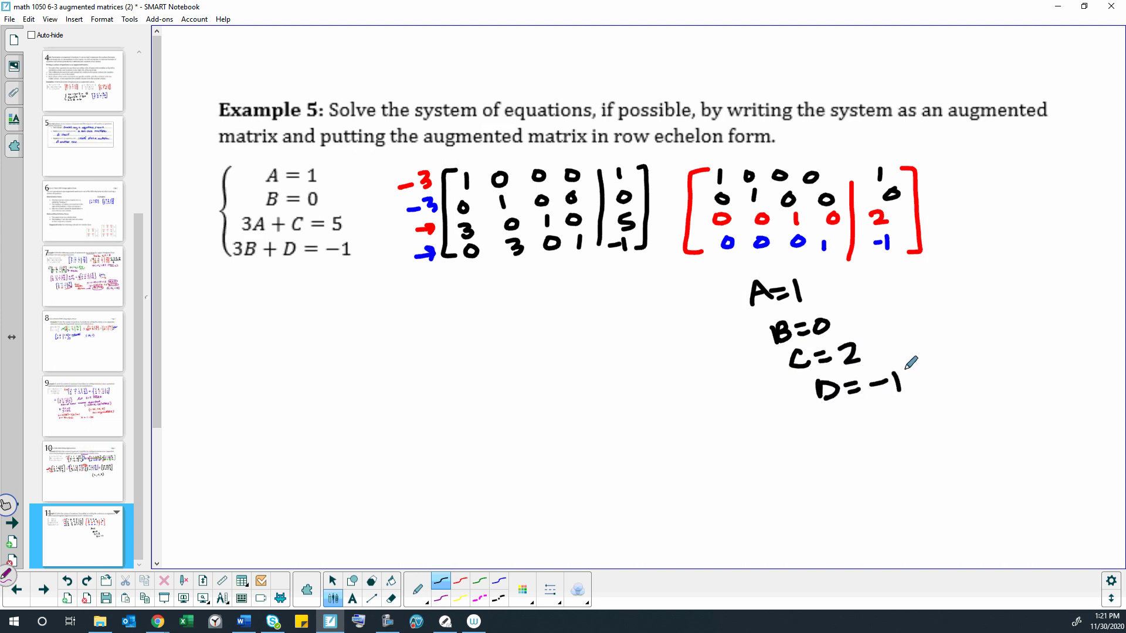